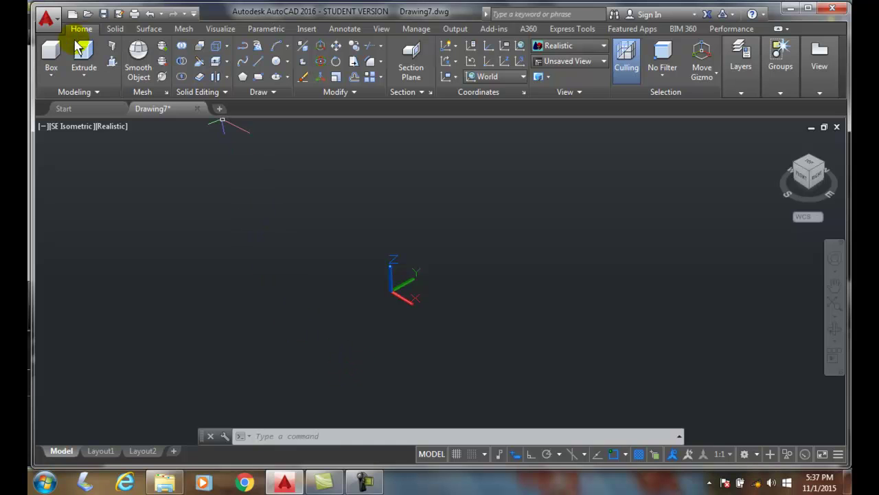
Step: Create a cylinder centred at 0,0,0 with a base radius of 3 and a height of 6, and erase it
left_click(54, 77)
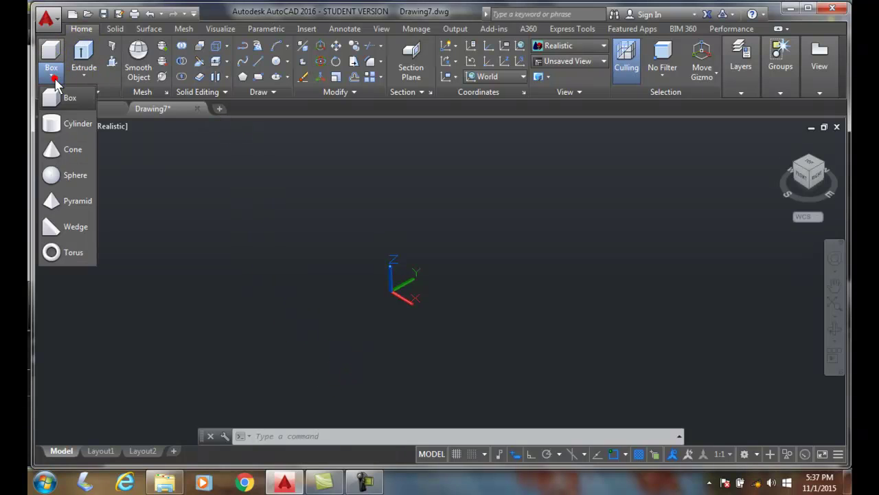
left_click(73, 126)
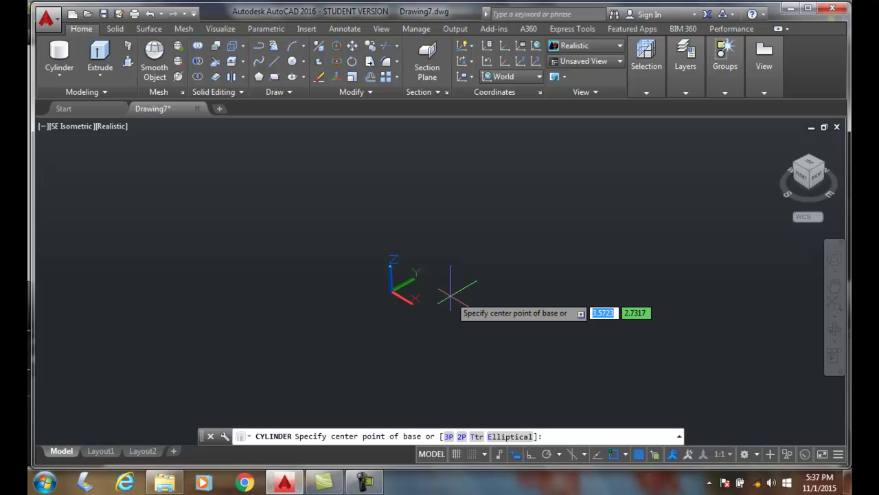
key("Tab")
key("Tab")
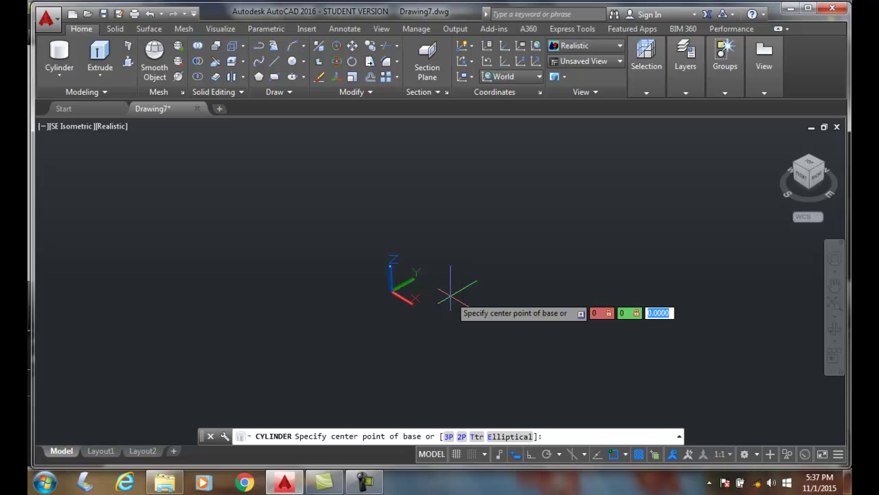
type("0")
key("Return")
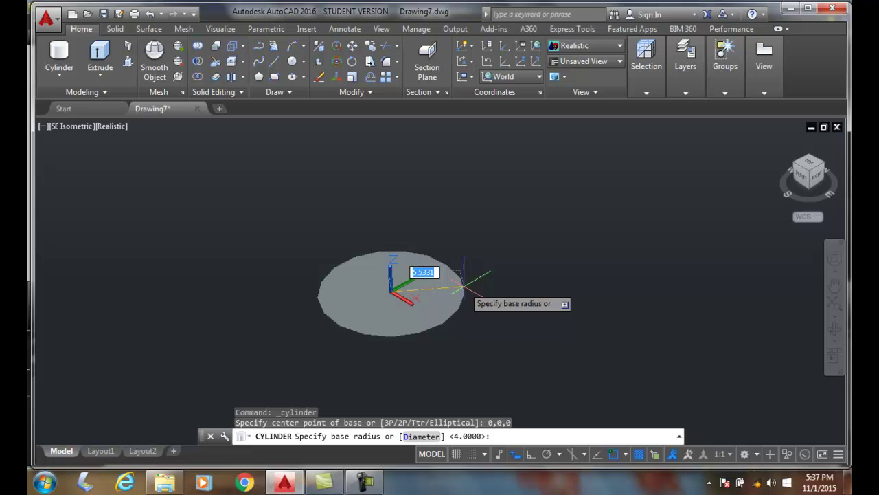
type("3")
key("Return")
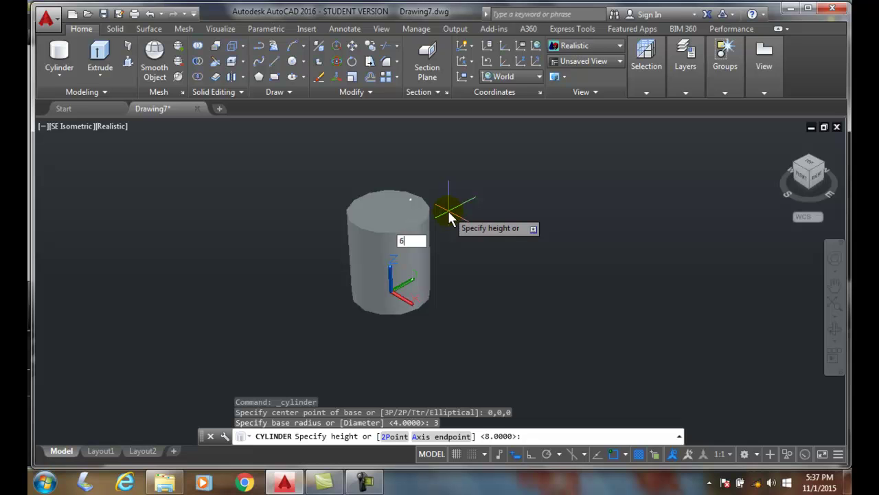
key("Return")
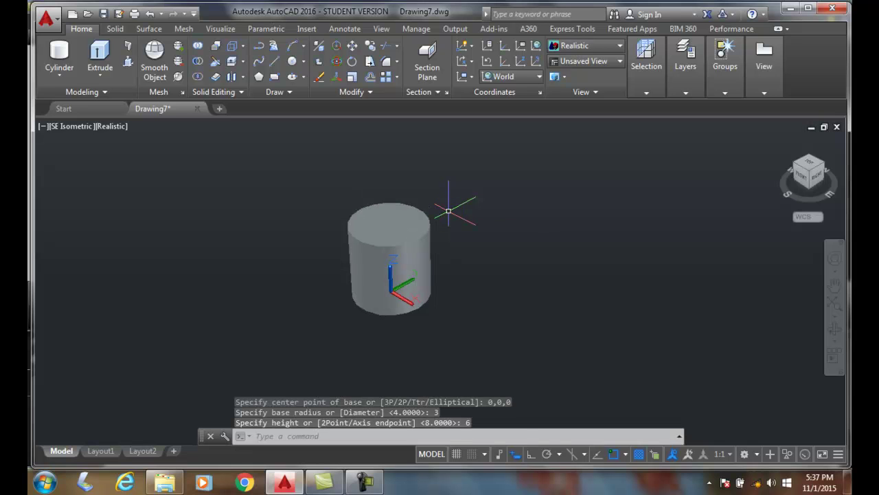
left_click(424, 238)
key("Delete")
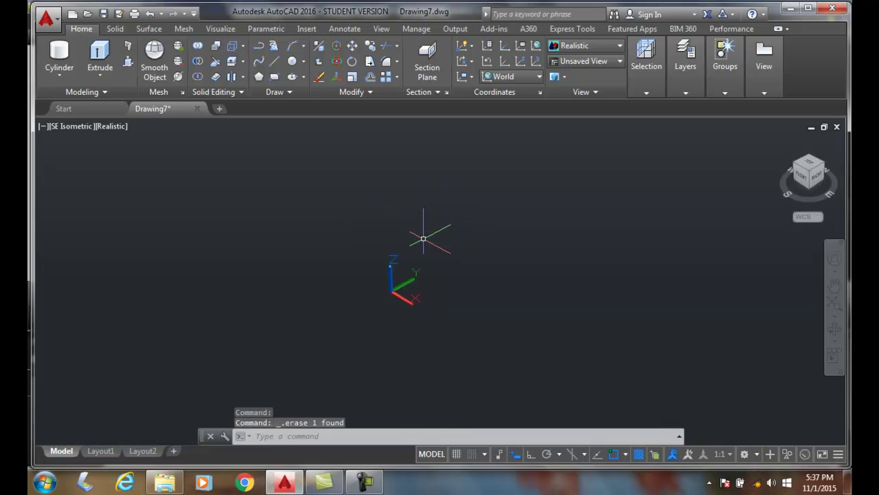
Step: Create a cylinder of height 6 near the origin, defining its base by three points (3P), and erase it
left_click(59, 55)
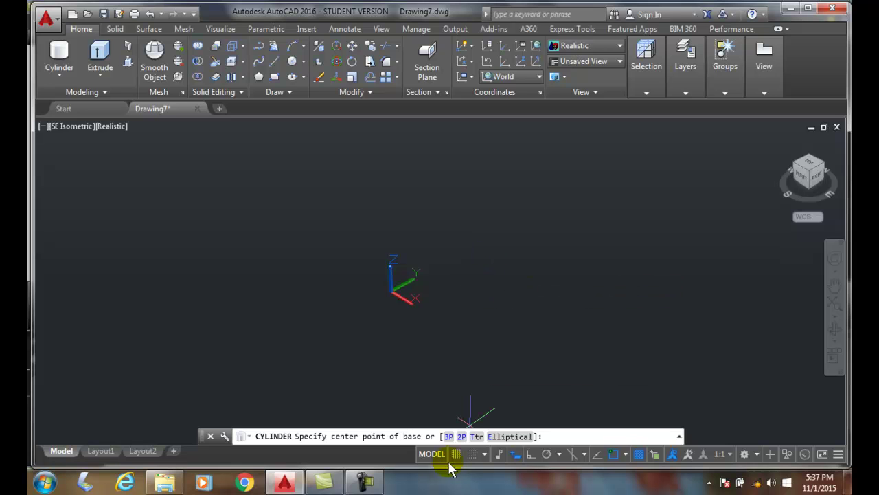
left_click(449, 438)
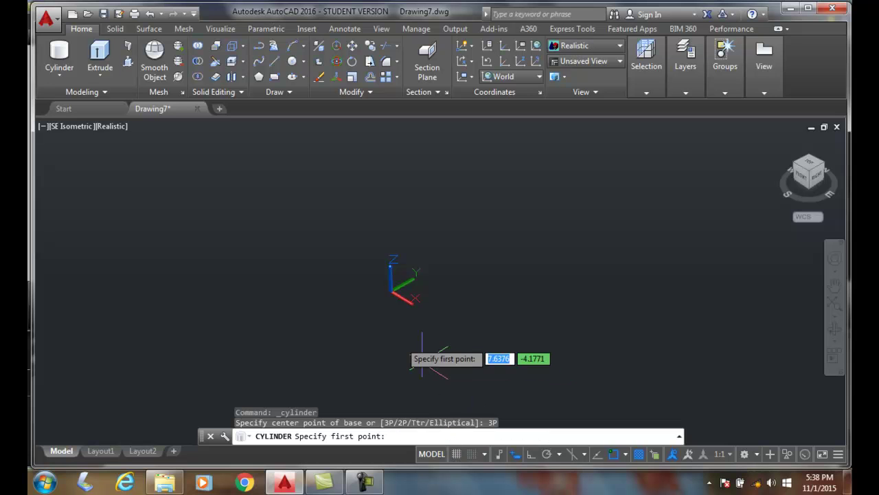
left_click(368, 300)
left_click(462, 291)
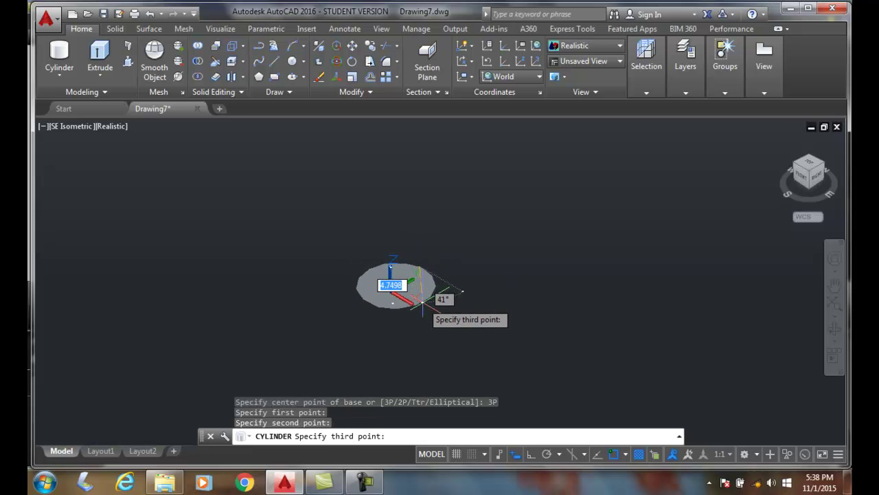
left_click(418, 299)
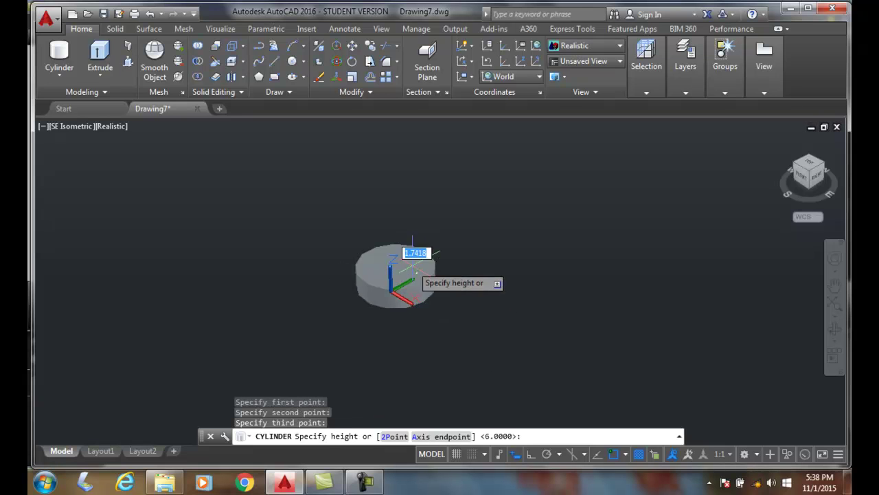
type("6")
left_click(402, 219)
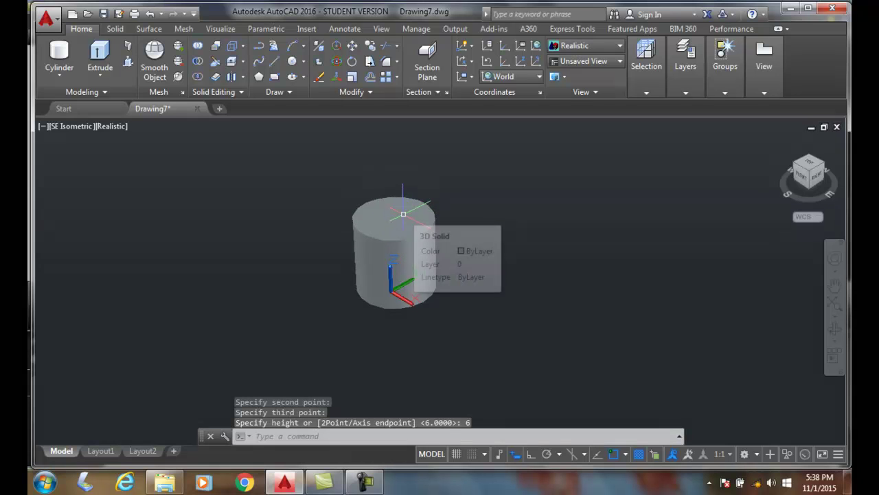
left_click(405, 228)
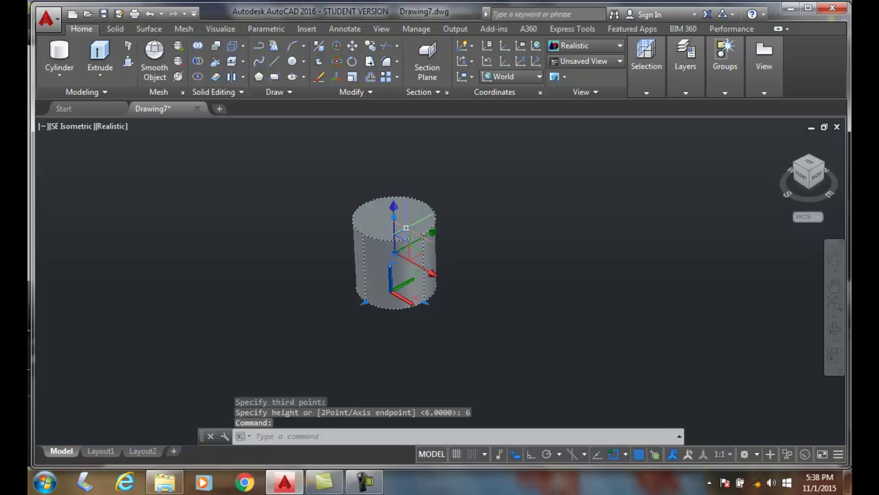
key("Delete")
Step: Create a cylinder using the two-point (2P) option, with a diameter of about 4.9 and a height of 6, and erase it
left_click(59, 54)
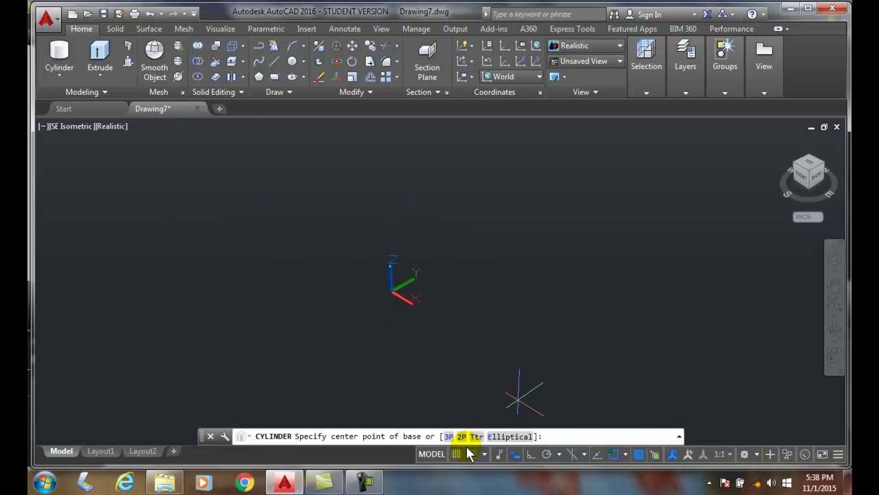
left_click(461, 437)
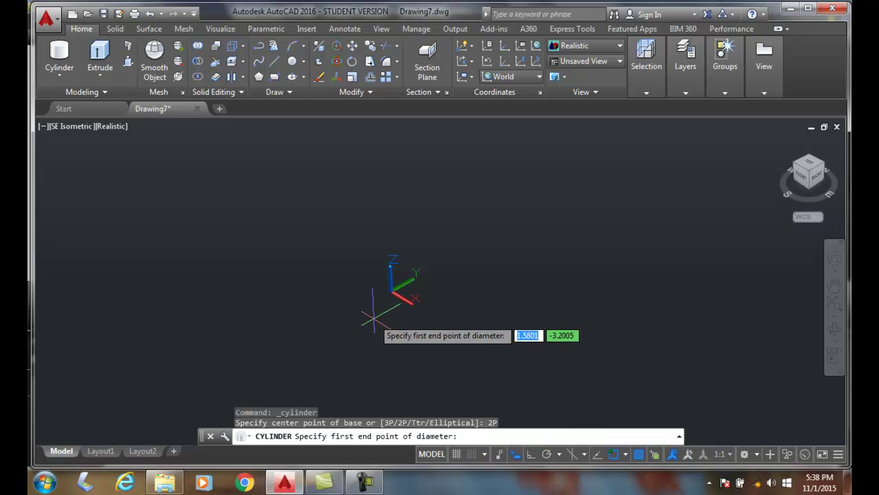
left_click(372, 318)
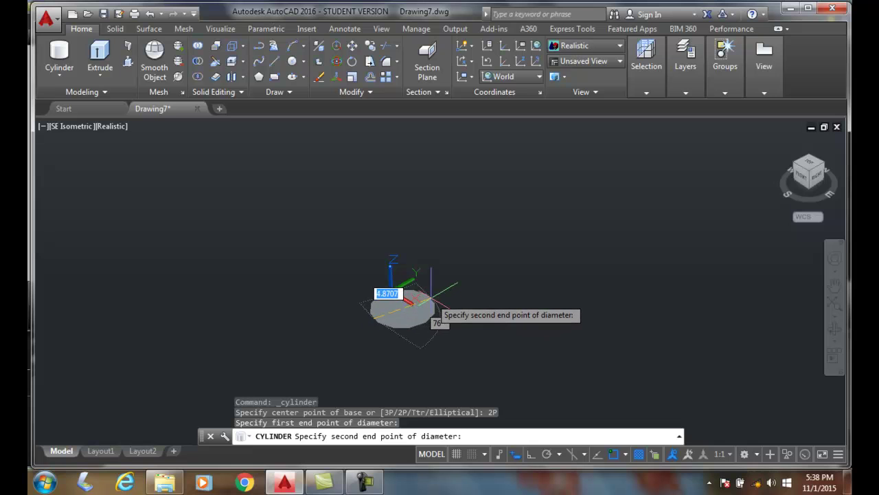
left_click(432, 297)
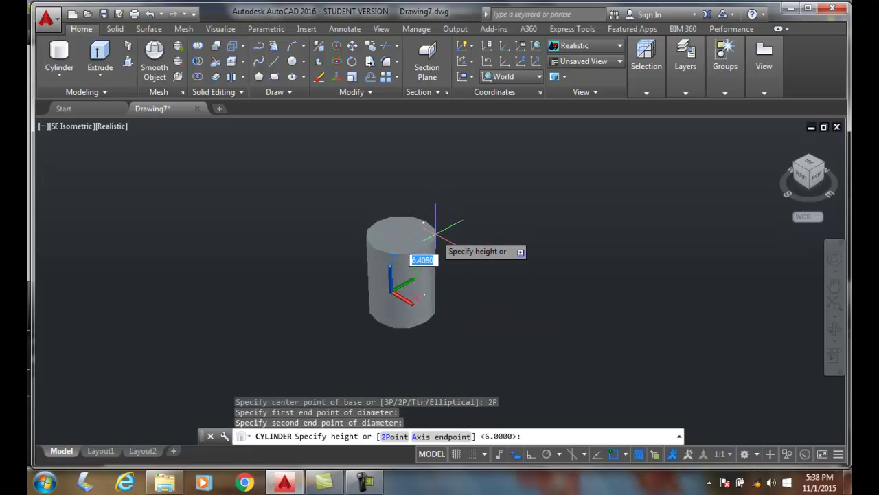
type("6")
key("Return")
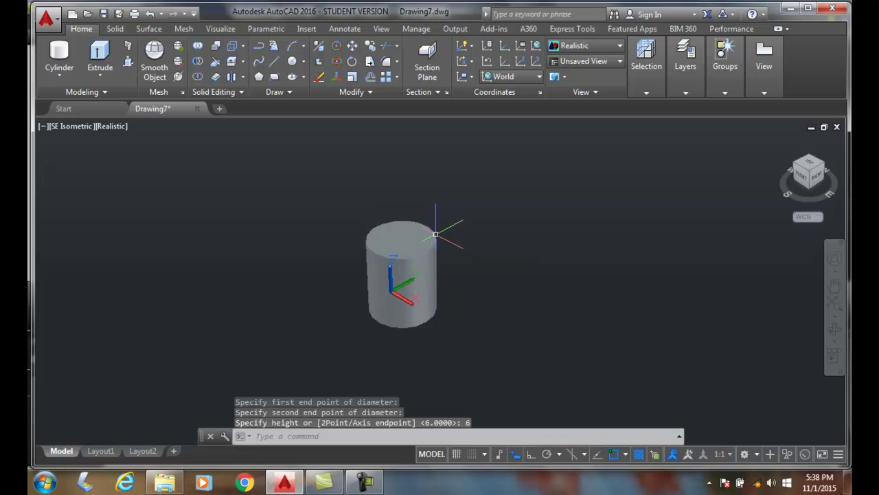
left_click(428, 244)
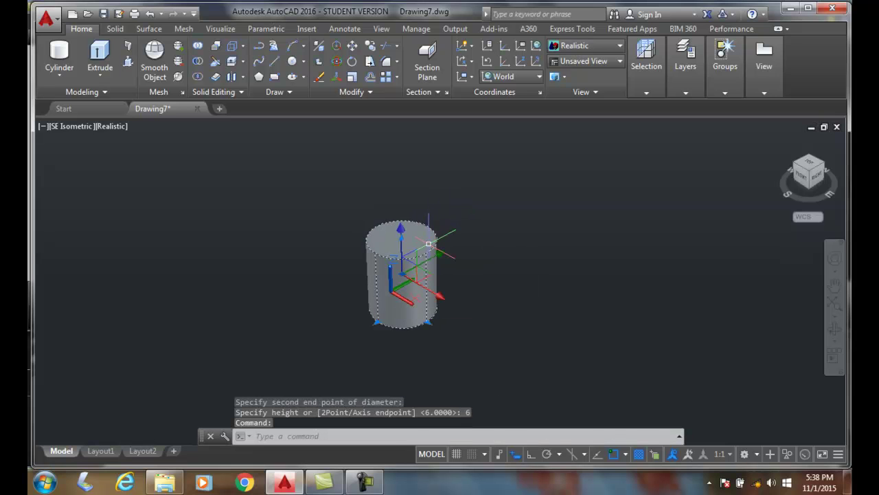
key("Delete")
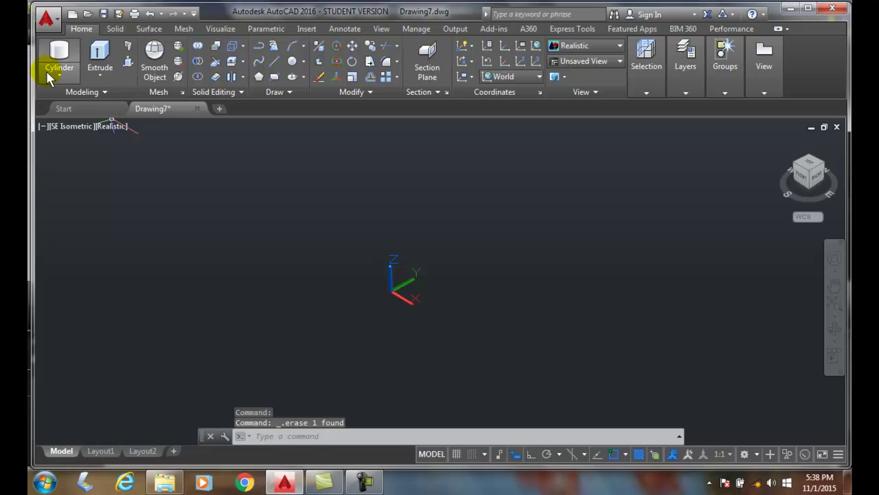
Step: Draw two separate converging lines beside the origin, one about 10 units long and a shorter one at an angle to it
left_click(274, 51)
left_click(281, 239)
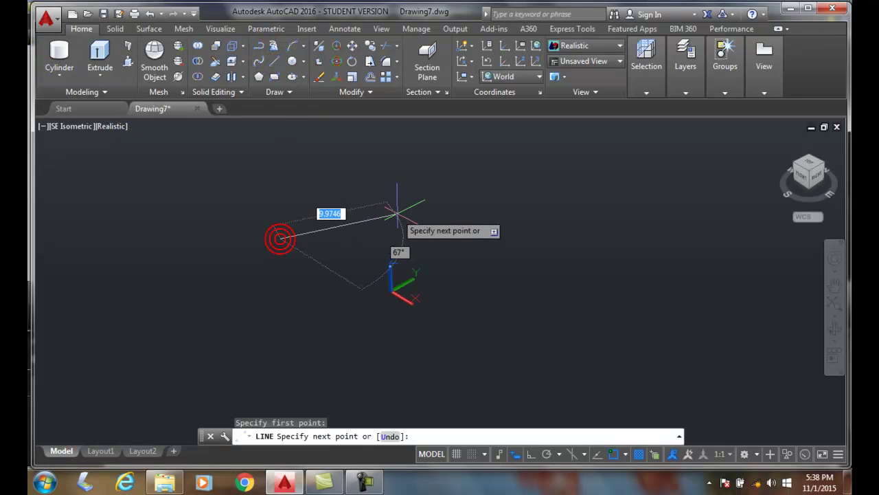
left_click(397, 214)
key("Return")
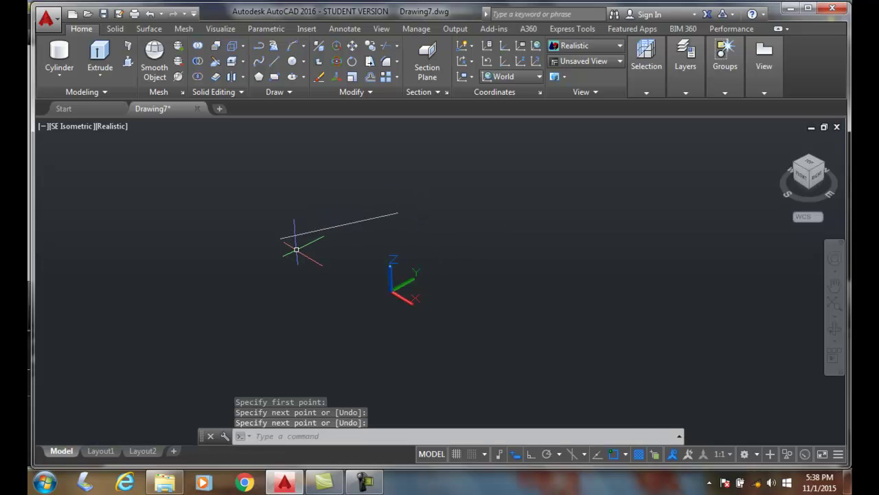
key("Return")
left_click(264, 240)
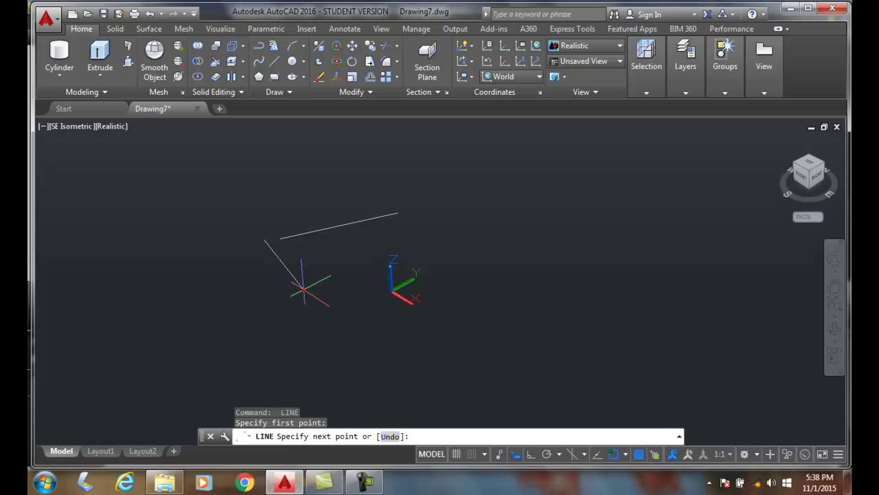
left_click(303, 289)
key("Return")
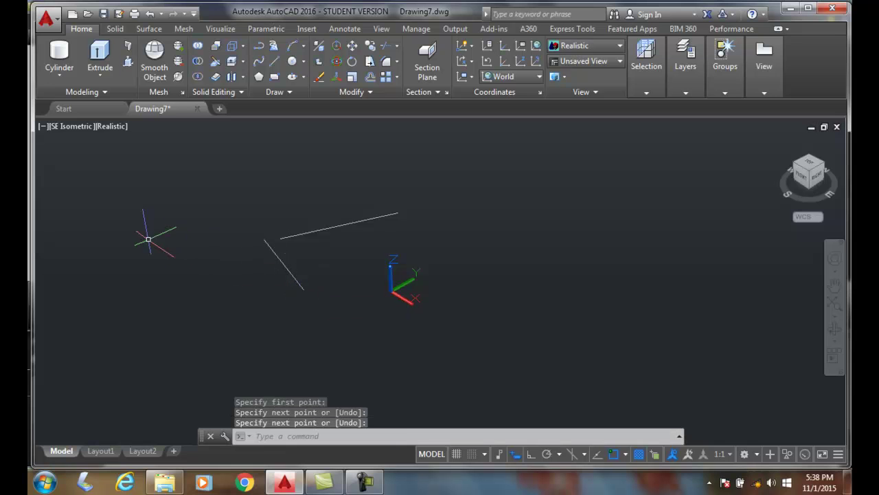
Step: Create a Ttr cylinder tangent to the two lines with radius 3 and height 6, and erase it
left_click(53, 74)
left_click(68, 123)
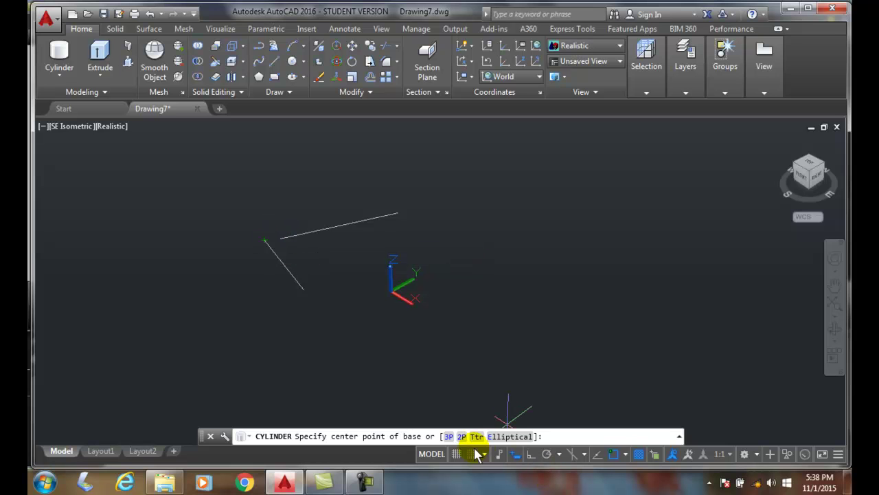
type("T")
key("Return")
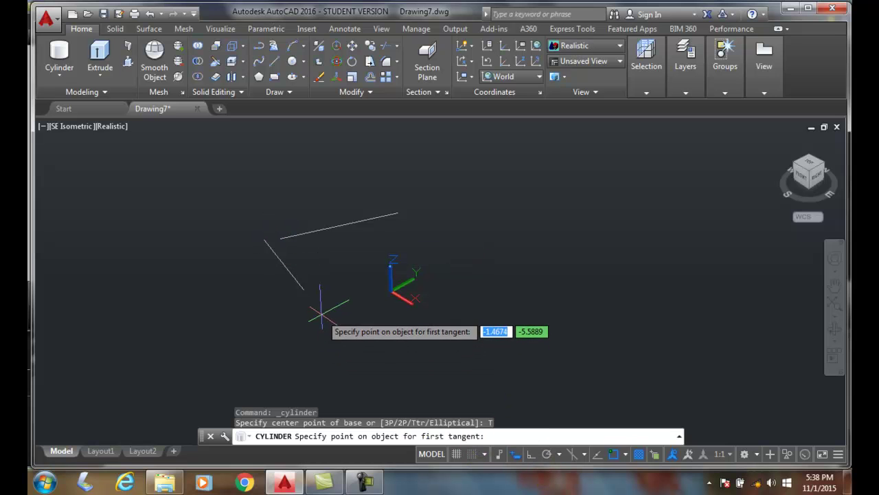
left_click(278, 260)
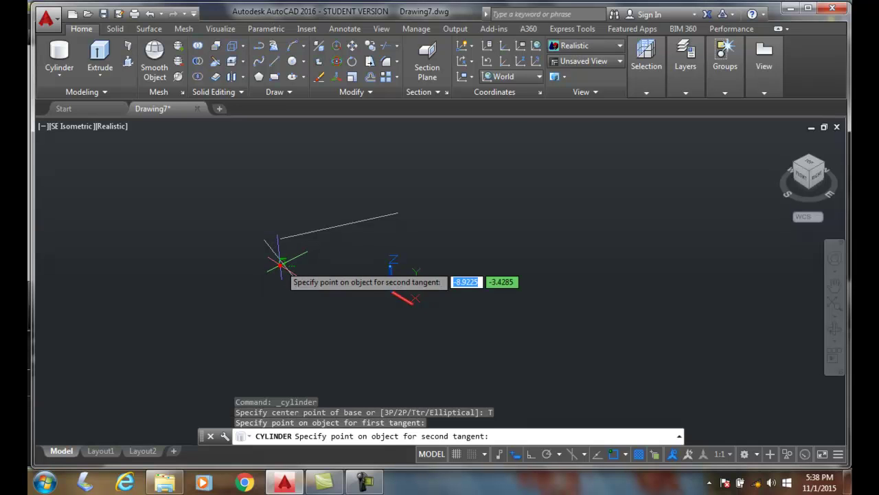
left_click(310, 232)
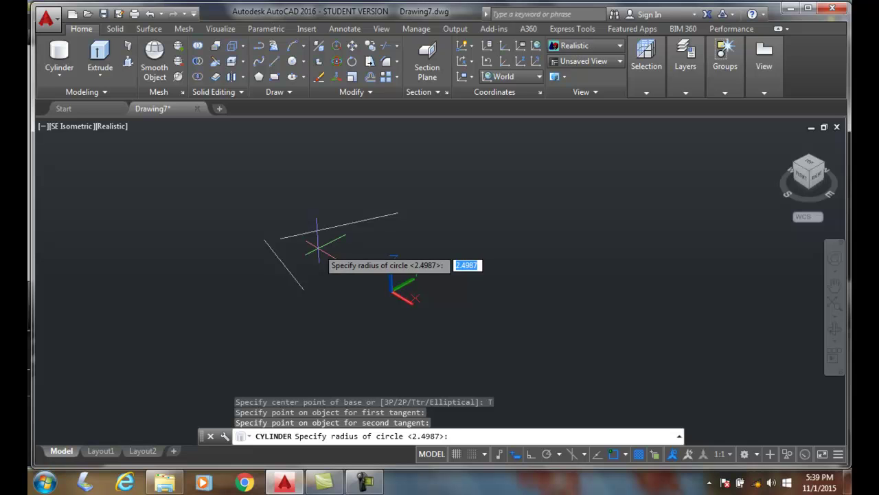
key("Return")
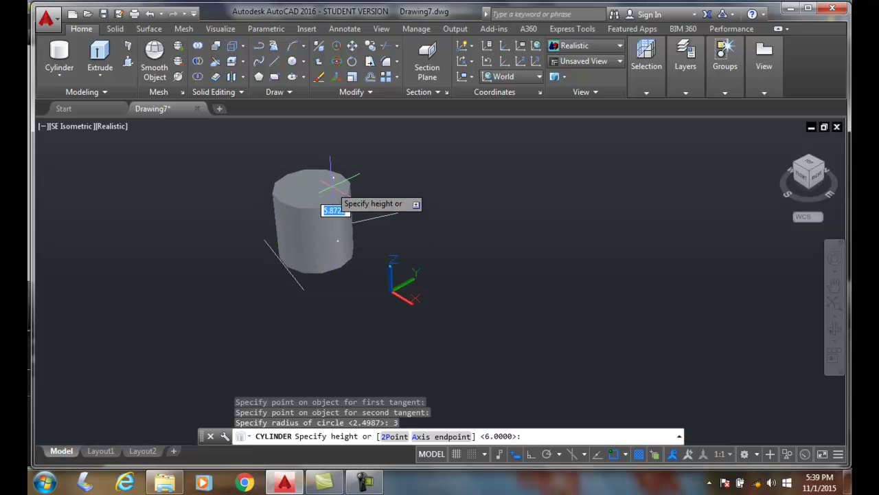
type("6")
key("Return")
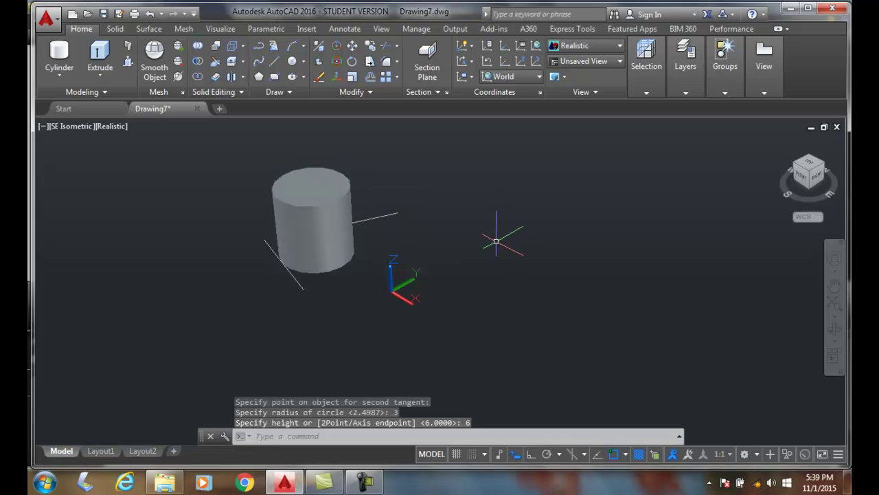
left_click(332, 205)
key("Delete")
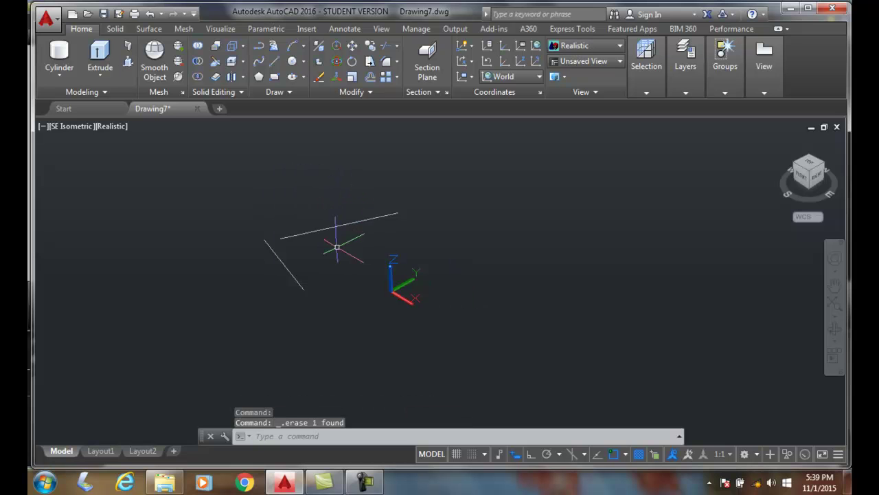
Step: Create a cylinder beside the origin using the Elliptical option, with a second-axis distance of 1.5 and a height of 6, and erase it
left_click(61, 55)
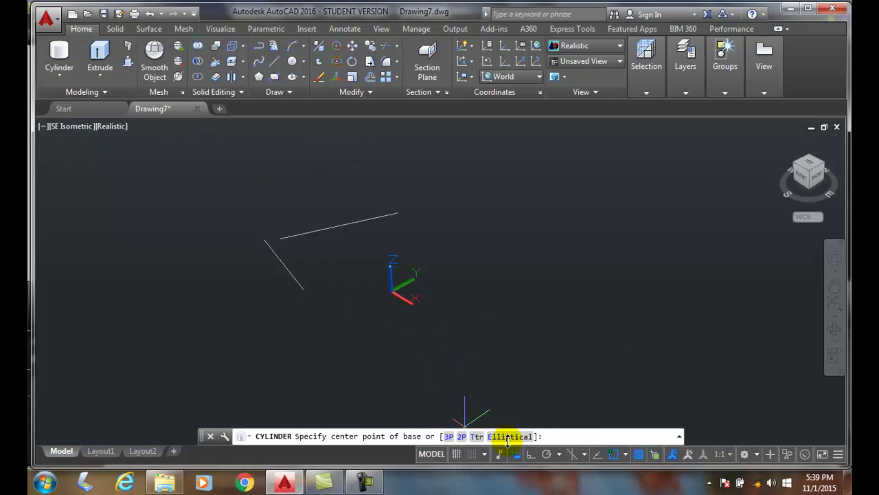
left_click(509, 438)
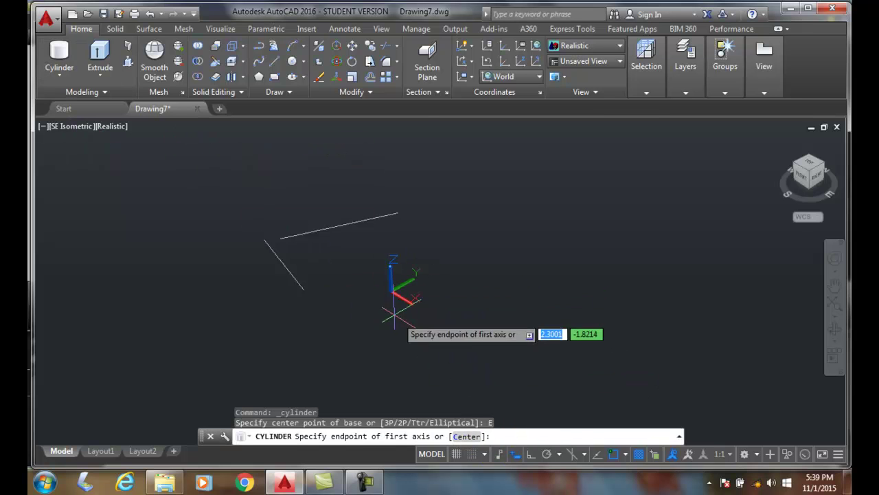
left_click(447, 318)
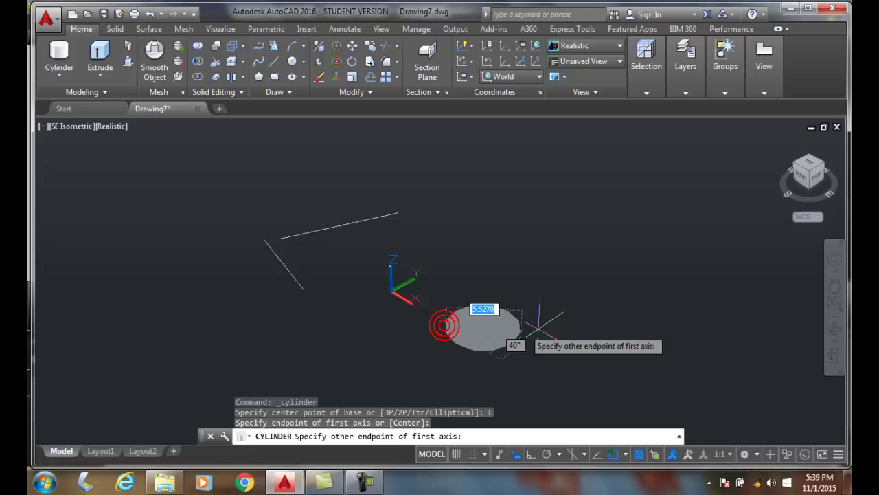
left_click(601, 322)
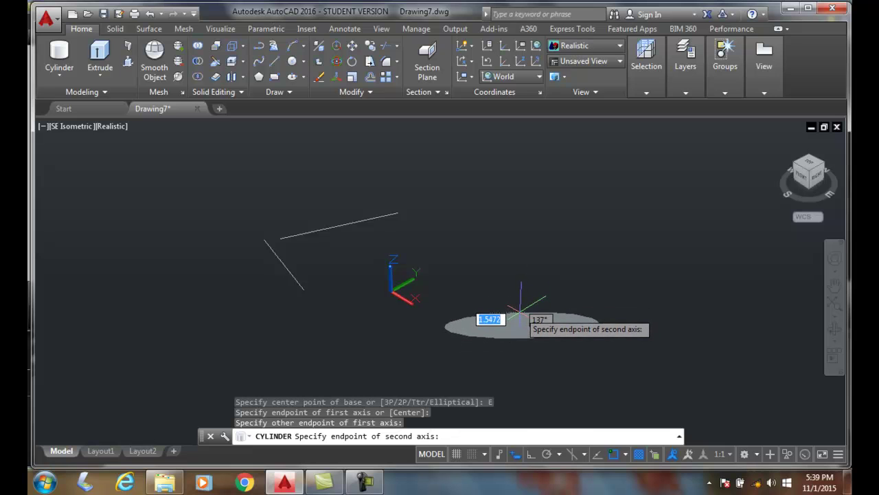
type("1.5")
key("Return")
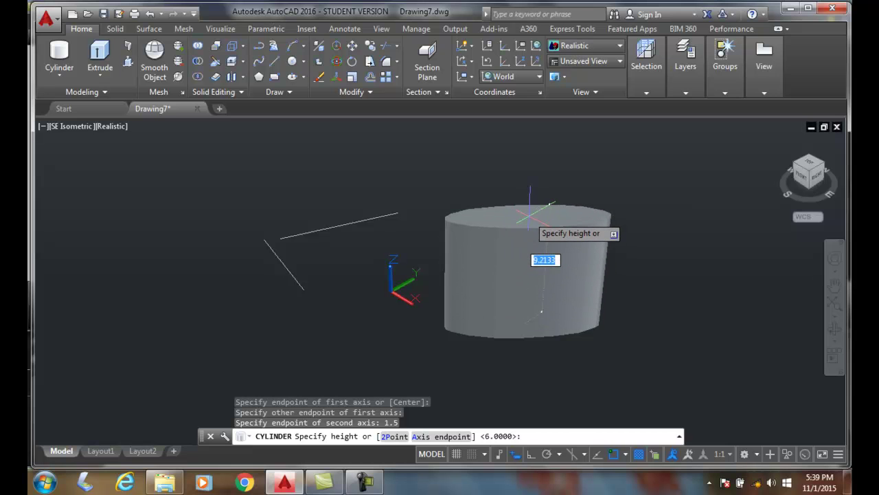
type("6")
key("Return")
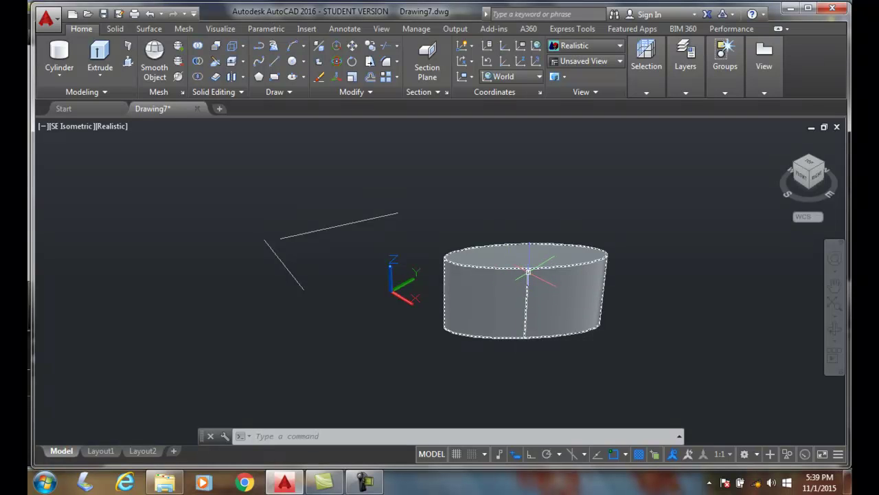
left_click(526, 268)
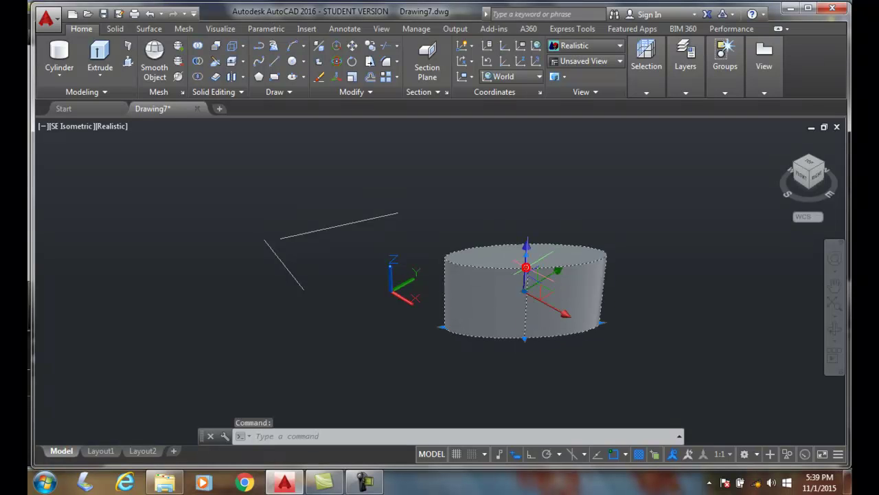
key("Delete")
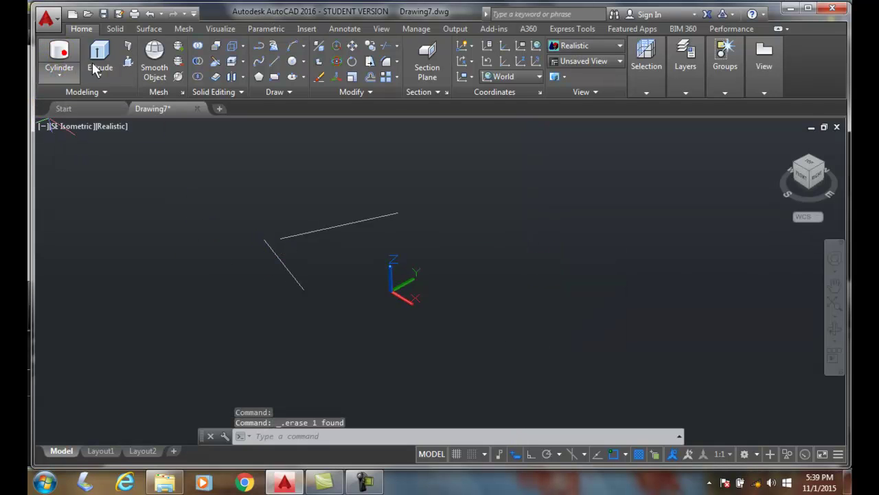
Step: Create a cylinder centred at 0,0,0 using the Diameter option, with a diameter of 6 and a height of 15
left_click(66, 59)
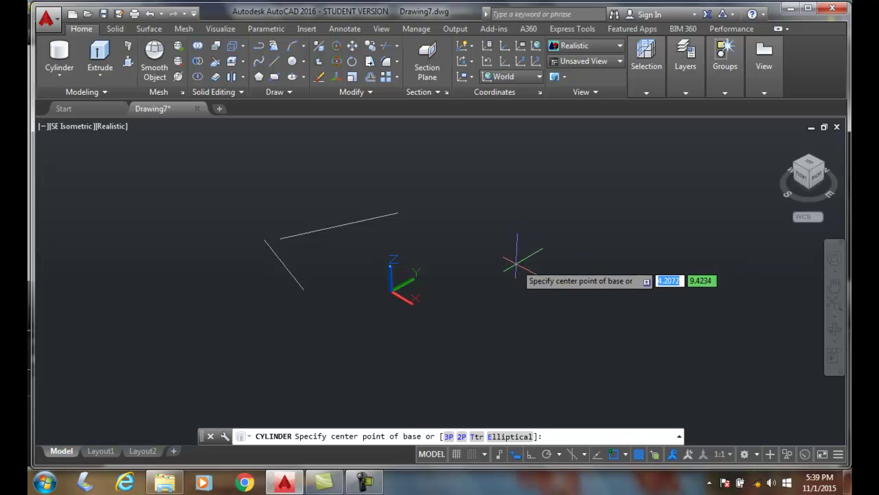
type("0,0,")
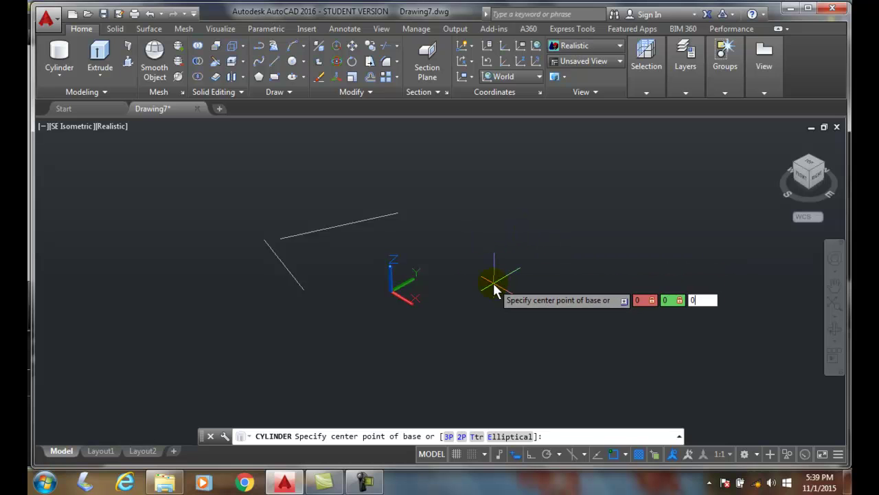
type("0")
key("Return")
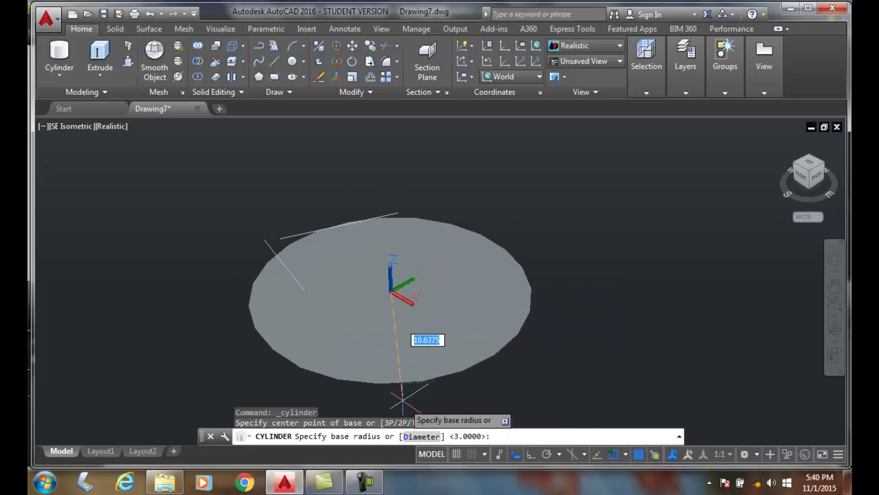
left_click(419, 437)
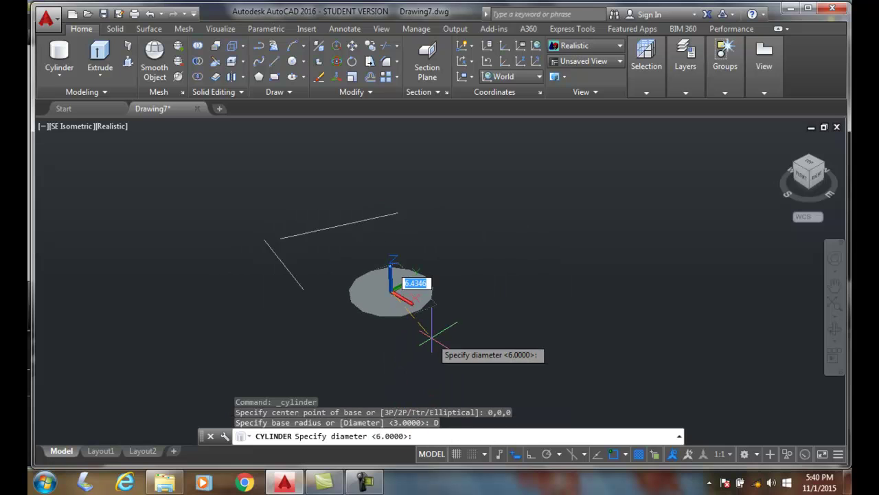
key("Return")
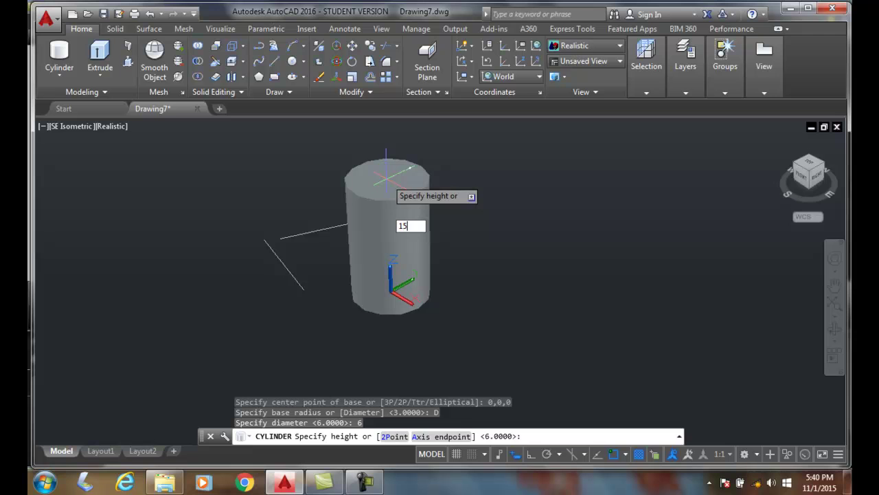
type("15")
key("Return")
scroll(349, 167, "down", 3)
scroll(471, 194, "up", 3)
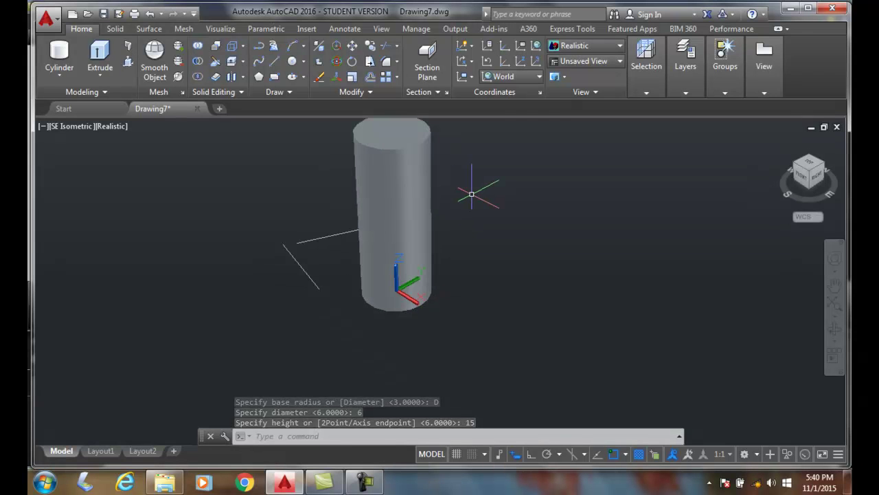